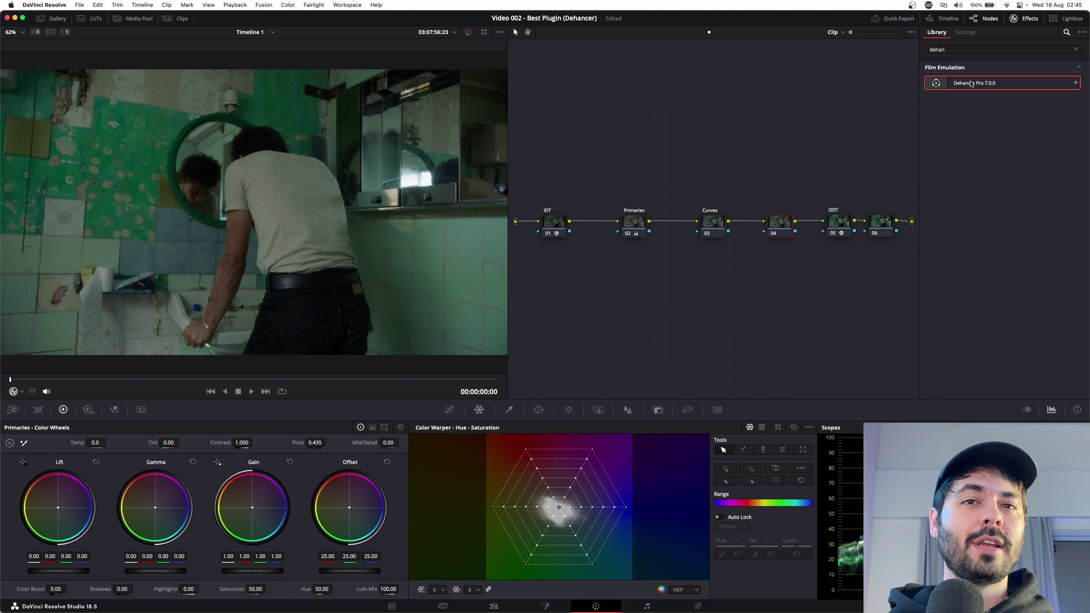
- Apply Dehancer Pro 7.0.0 to node 04 (Rec.709, Kodak Vision3 250D), briefly previewing film grain
drag(971, 84, 783, 233)
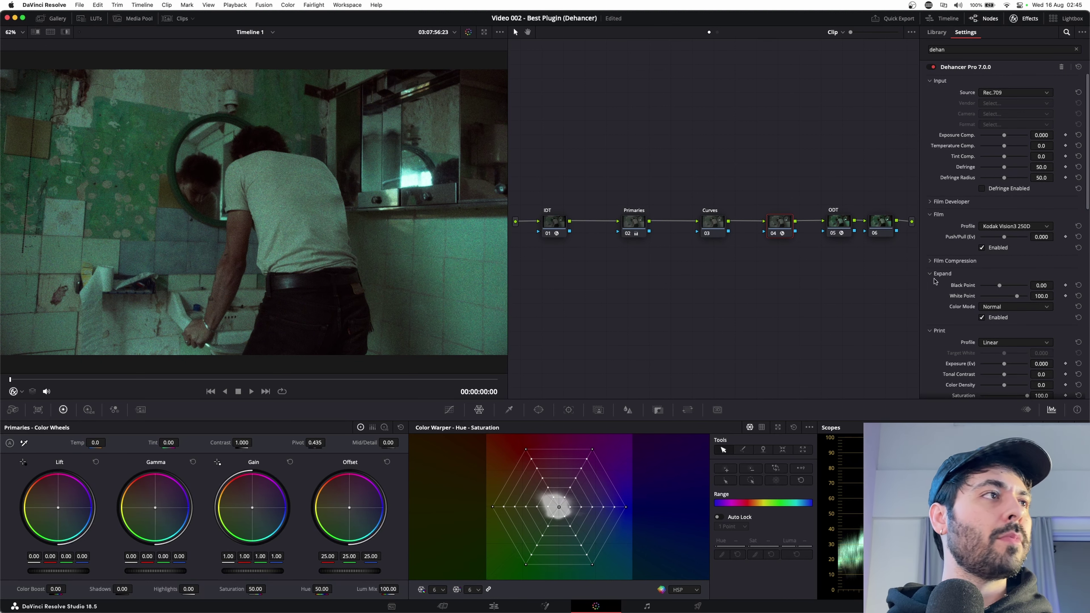
scroll(983, 300, down, 5)
click(981, 339)
click(982, 339)
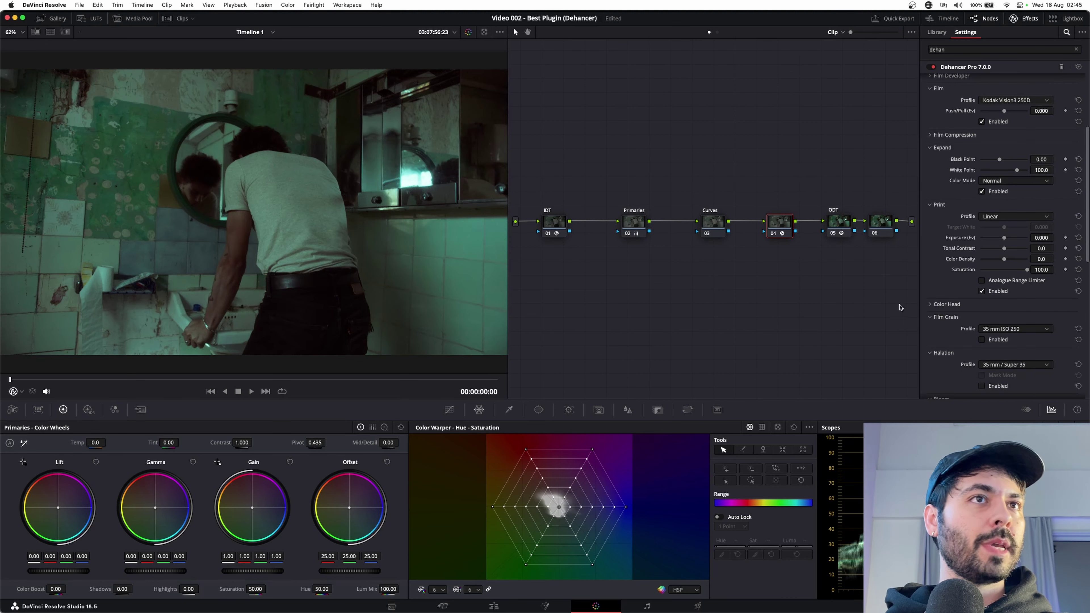
scroll(900, 307, up, 2)
scroll(970, 295, up, 5)
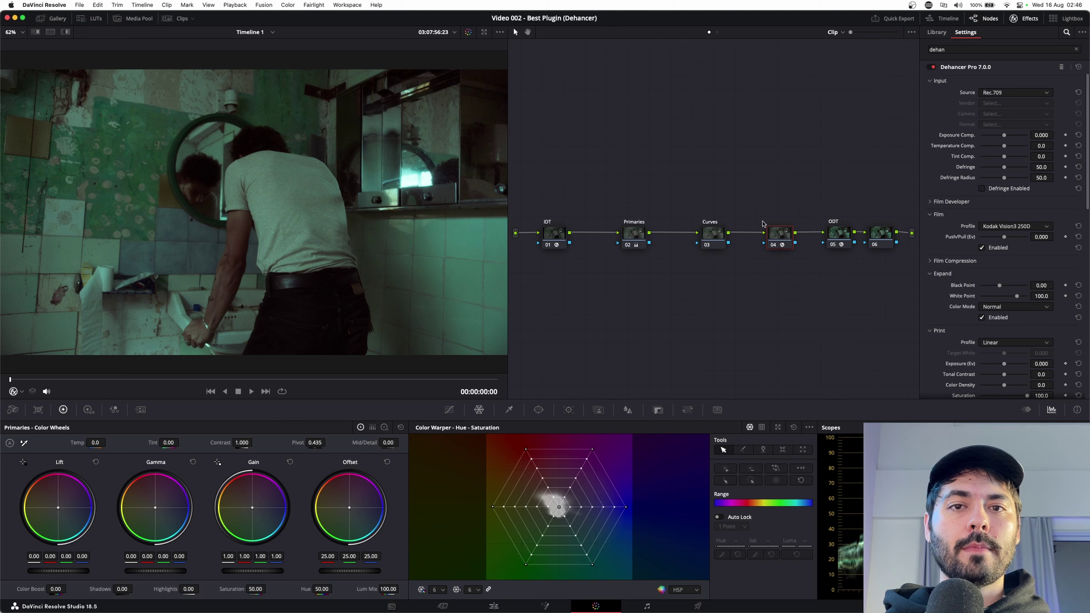
- Inspect nodes 01, 02 and the ODT node, then disable the Dehancer node 04
click(562, 239)
click(638, 242)
click(835, 235)
mouse_move(779, 240)
mouse_down()
mouse_move(773, 216)
mouse_move(783, 236)
mouse_move(772, 236)
mouse_up()
drag(778, 236, 882, 241)
click(769, 243)
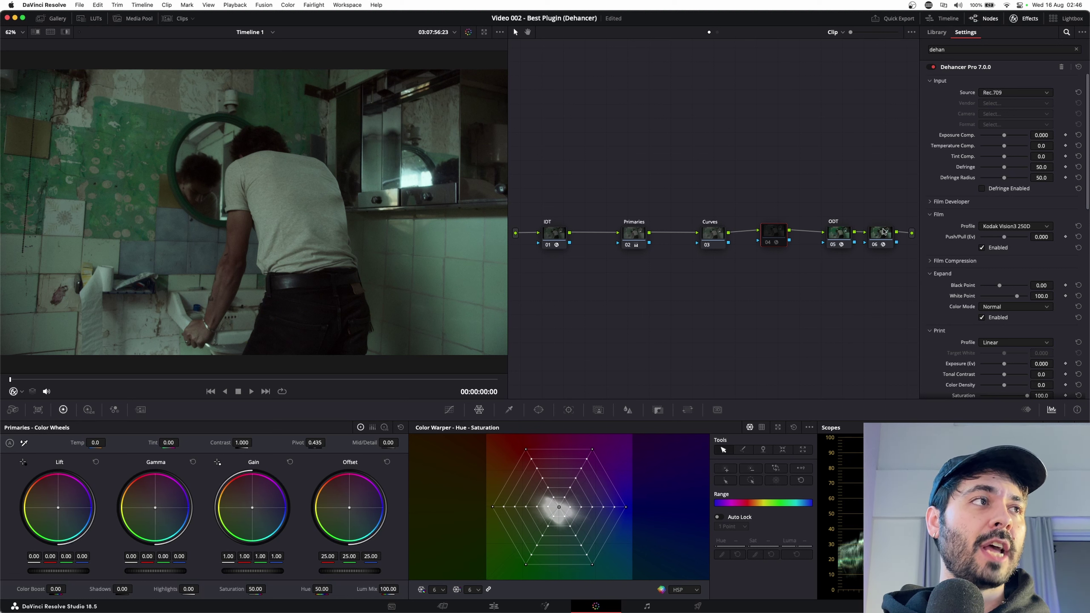
- Re-enable node 04, delete unused node 06, and set Dehancer's input source to DVR WG/Intermediate
key(super+d)
click(877, 244)
key(Delete)
click(777, 236)
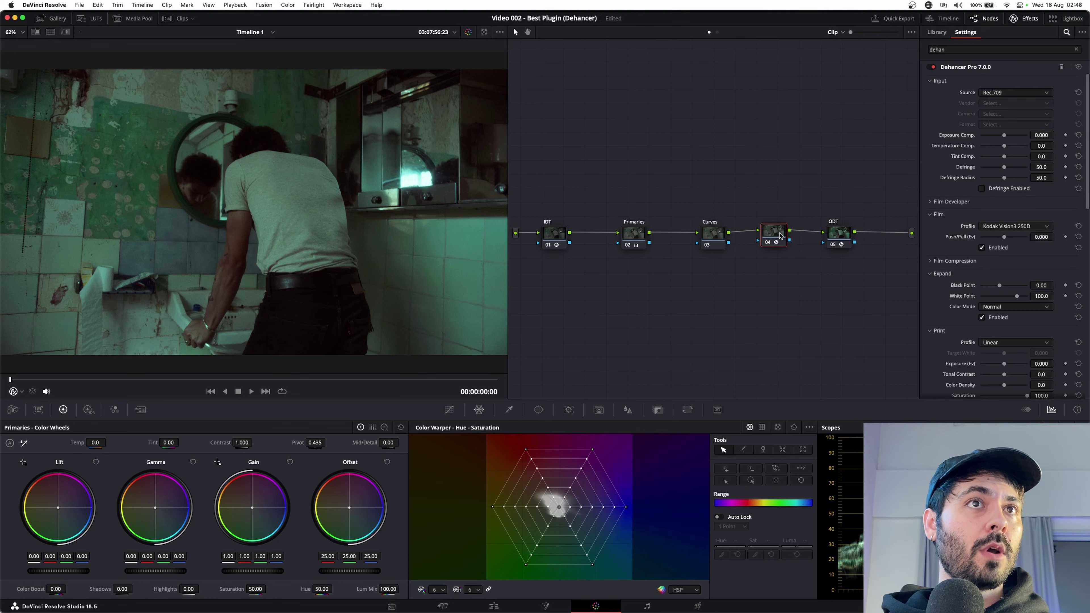
click(1014, 93)
click(993, 151)
drag(775, 230, 787, 232)
- Replace node 04 with a new serial node 05 after the ODT carrying Dehancer Pro
key(Delete)
click(831, 231)
key(super+z)
drag(971, 83, 879, 235)
scroll(967, 340, down, 3)
scroll(968, 340, down, 5)
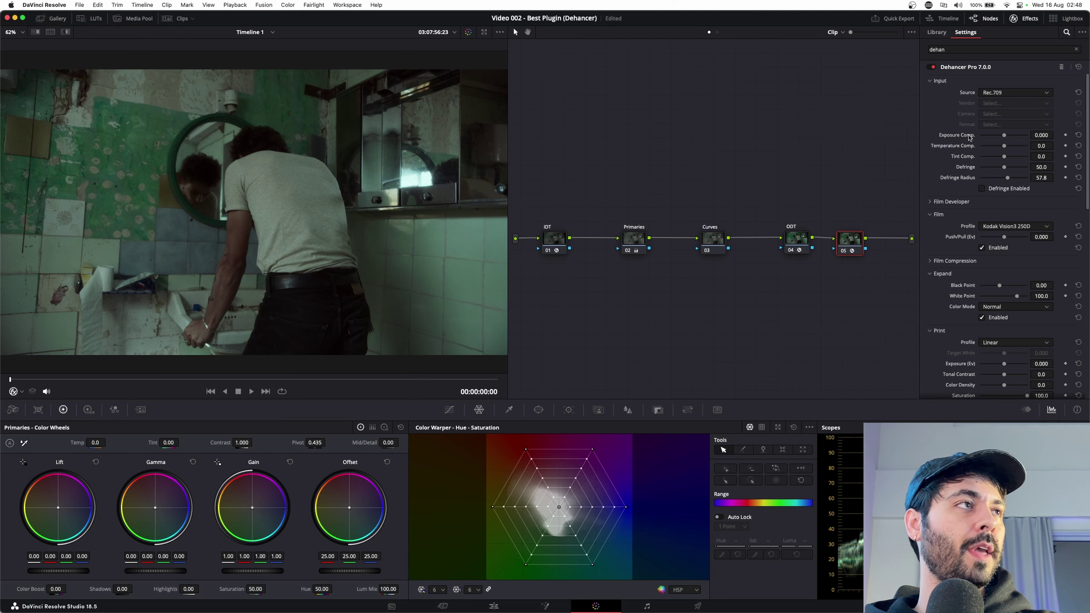
- Test a higher Exposure Comp., then reset it to 0.000 and Defringe Radius to 50.0
drag(969, 136, 976, 137)
double_click(958, 136)
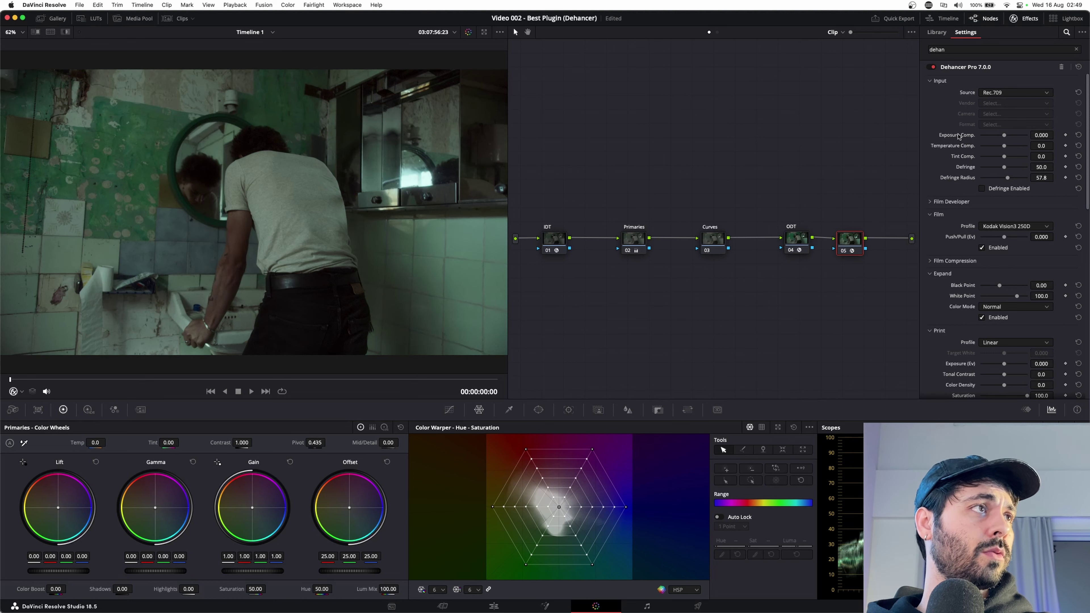
double_click(960, 180)
- Enable Film Developer, set Contrast Boost to 19.3, and save the project
click(937, 202)
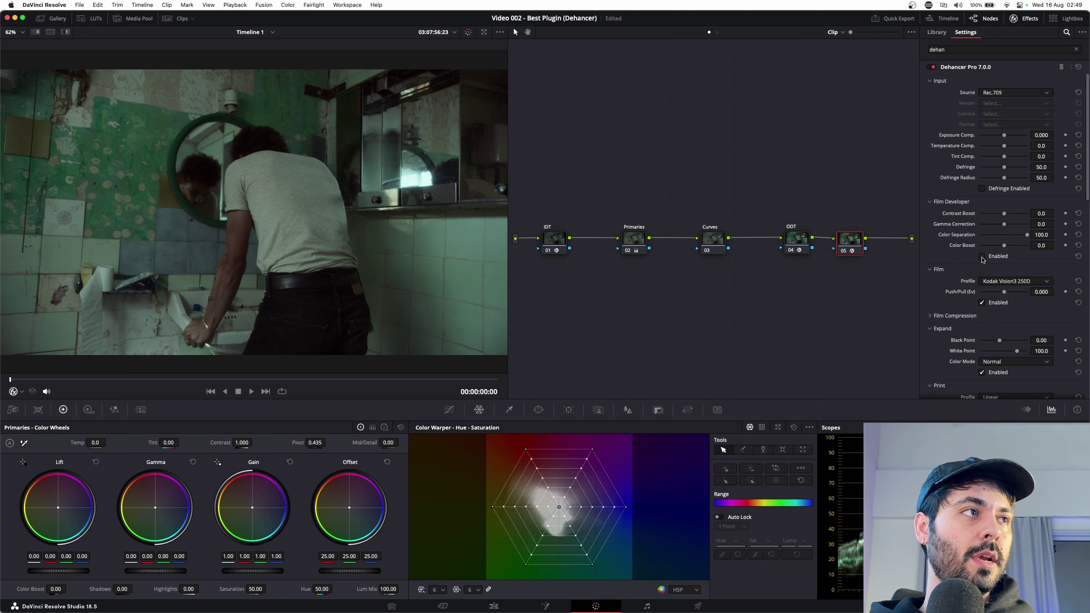
drag(1004, 214, 1009, 216)
drag(1009, 217, 1009, 217)
key(super+s)
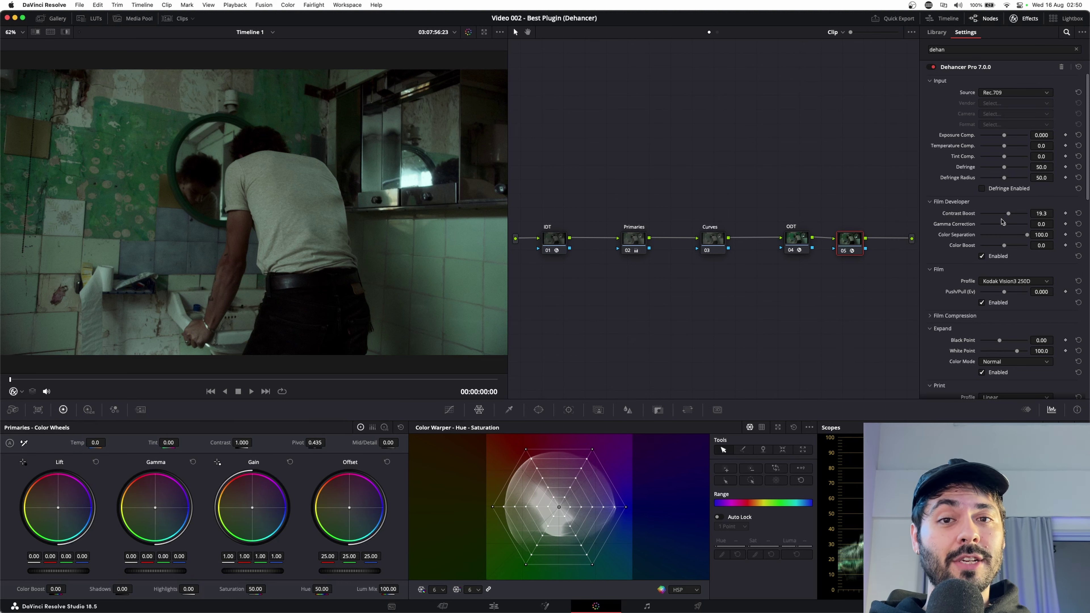
- Try Contrast Boost at 13.8 and 24.8 and Color Separation at 81.7, then reset Contrast Boost to 0.0
click(1007, 214)
drag(1007, 214, 1005, 229)
drag(1027, 237, 1012, 216)
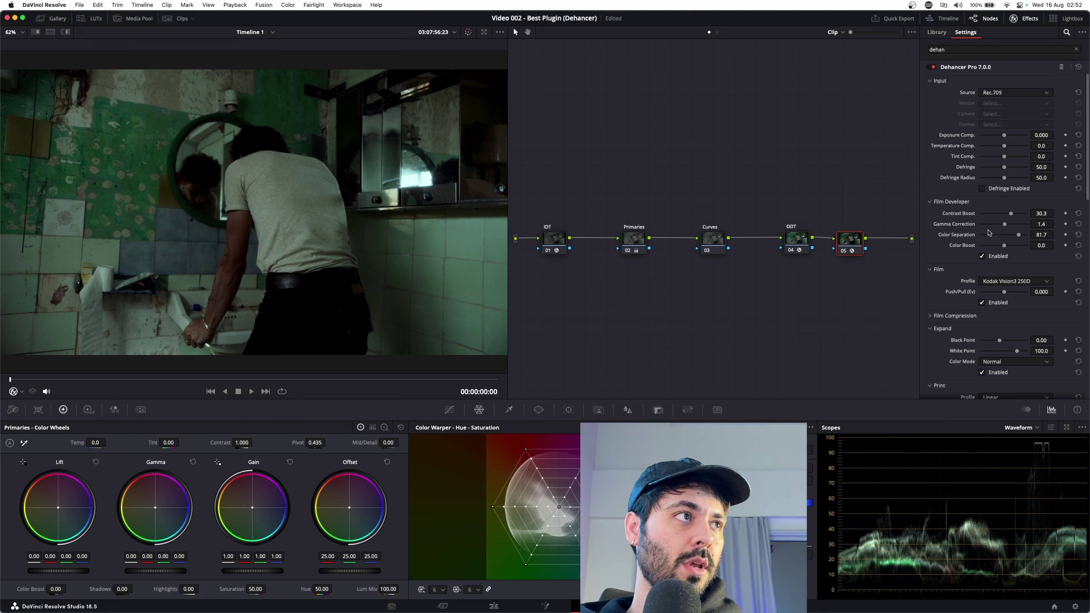
double_click(972, 214)
- Test Gamma Correction at -50.0, then return it to 0.0 and Color Separation to 100.0
mouse_move(1004, 225)
mouse_down()
mouse_move(973, 223)
mouse_move(1022, 231)
mouse_up()
double_click(966, 226)
drag(1017, 239, 1028, 235)
scroll(1025, 235, down, 1)
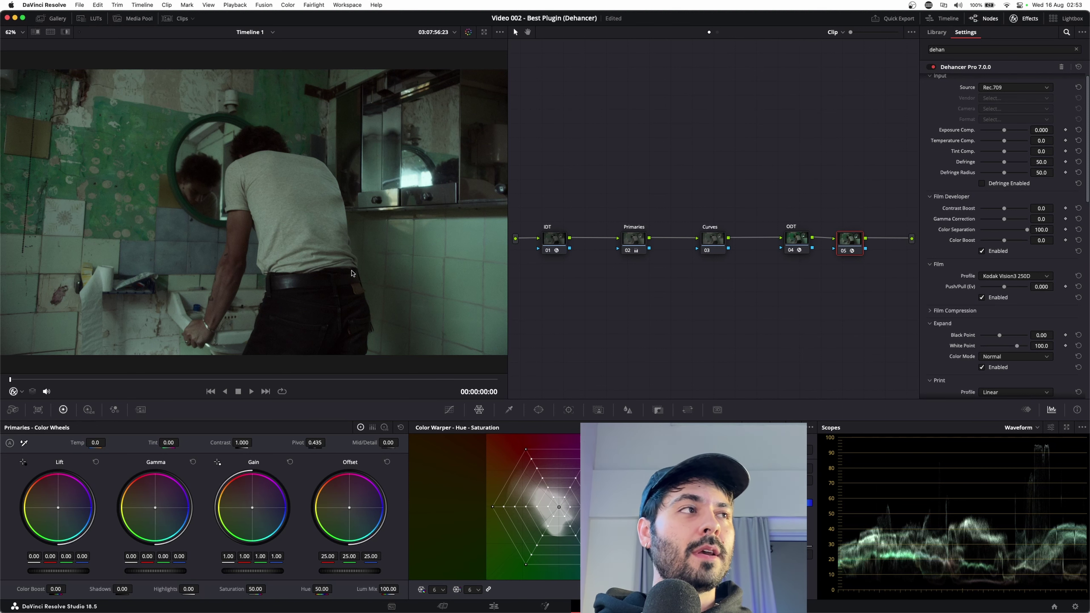
- Switch the film stock to Kodak Vision3 500T, push it 2.000 Ev, and expand Film Compression
scroll(351, 273, down, 2)
scroll(372, 218, up, 3)
click(1026, 279)
scroll(1021, 367, down, 1)
click(1028, 362)
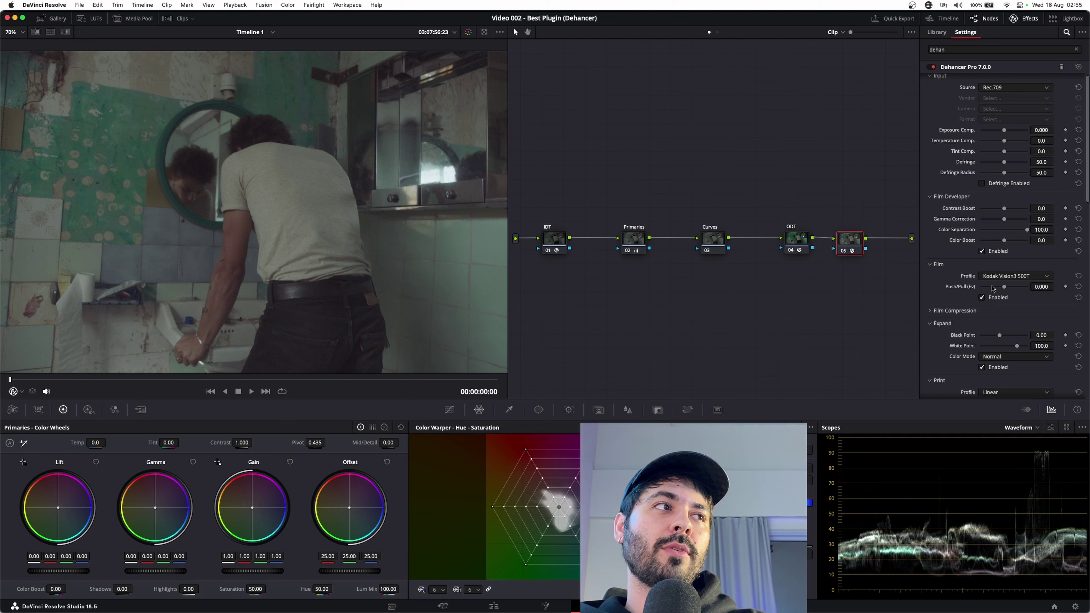
drag(993, 289, 1032, 300)
click(956, 311)
- Enable Film Compression and adjust its Impact slider
scroll(947, 335, down, 2)
scroll(947, 335, down, 2)
drag(1008, 233, 1056, 246)
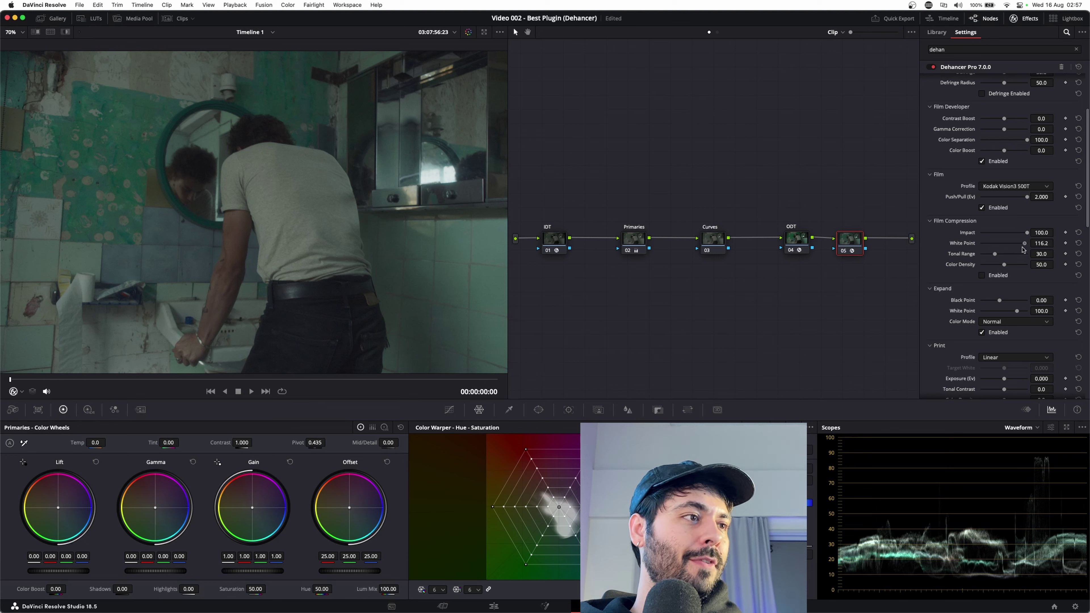
key(ctrl+z)
key(ctrl+z)
click(989, 276)
mouse_move(1008, 232)
mouse_down()
mouse_move(981, 235)
mouse_move(1026, 234)
mouse_move(1025, 246)
mouse_move(988, 258)
mouse_move(1002, 232)
mouse_up()
- Compare Film Compression Tonal Range at 0 and 100, then reset it to 30
drag(1004, 257, 963, 254)
drag(983, 256, 1046, 273)
double_click(958, 257)
scroll(948, 274, down, 3)
scroll(946, 286, down, 2)
- Raise the Expand Black Point to 6.15 and lower its White Point to 68.8
drag(1000, 246, 1004, 248)
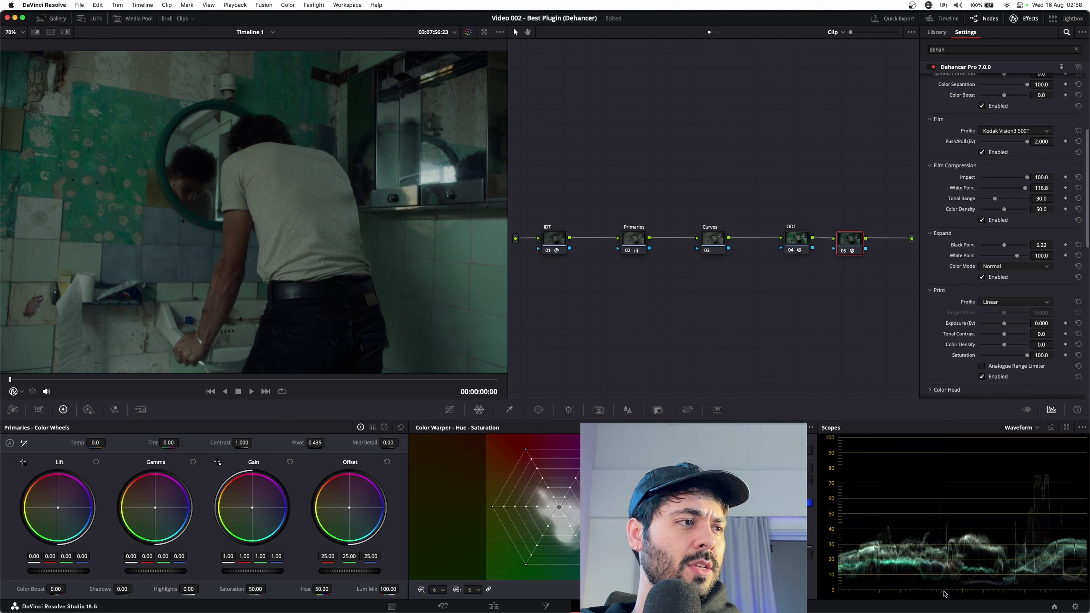
drag(1020, 259, 1001, 257)
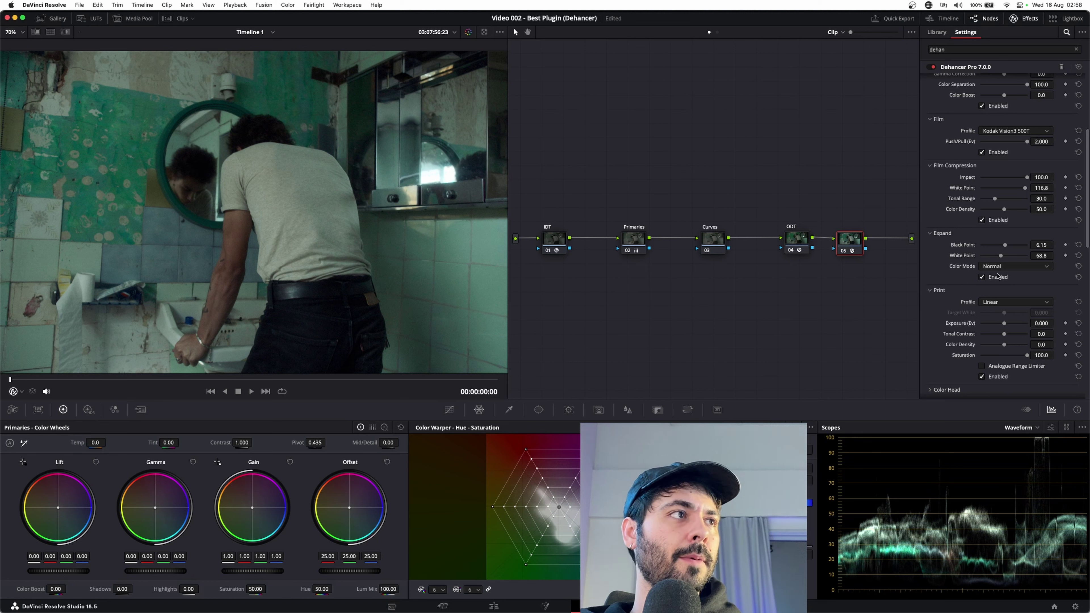
click(1001, 267)
click(1001, 278)
- Try Luma as the Expand color mode, then return it to Normal
click(995, 270)
click(997, 285)
click(999, 268)
click(998, 280)
scroll(934, 320, down, 2)
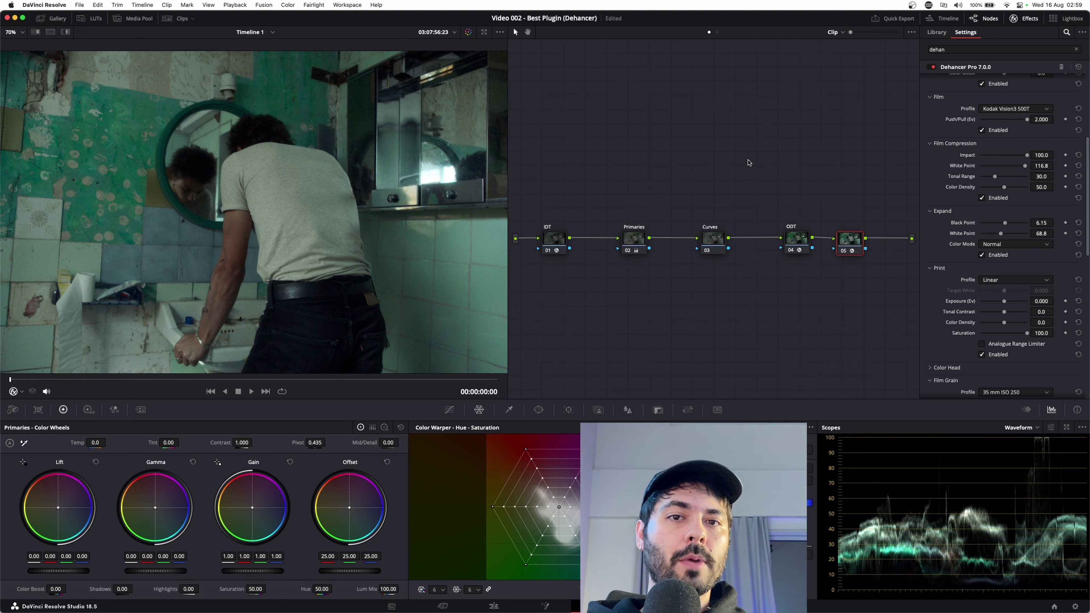
- Set the print profile to Kodak 2383 Print Film and save the project
click(1001, 281)
click(1031, 320)
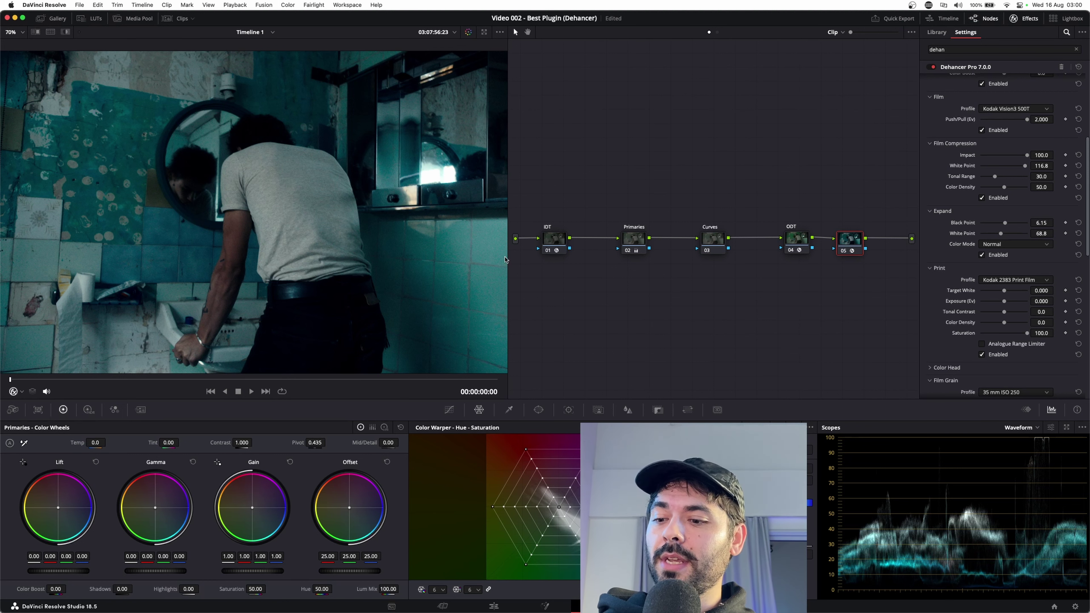
key(super+s)
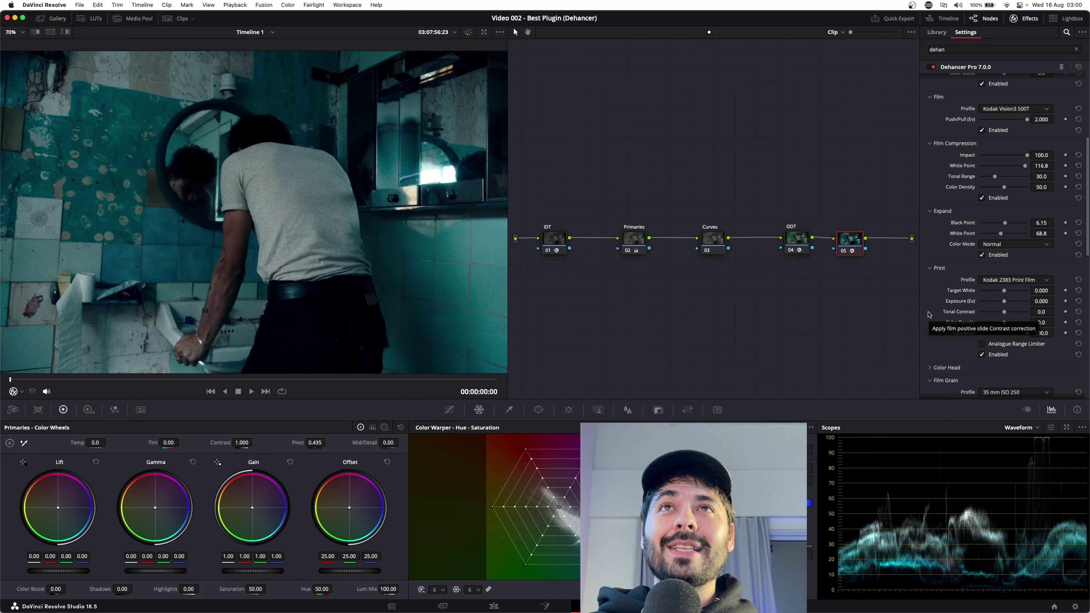
- Compare Analogue Range Limiter on and off, leave it off, and nudge Print Exposure up to 0.357
click(982, 344)
click(982, 344)
mouse_move(1004, 301)
mouse_down()
mouse_move(1008, 314)
mouse_move(1008, 294)
mouse_up()
- Enable Color Head, gang its three channels, and set them all to -0.4
scroll(987, 326, down, 5)
click(944, 250)
scroll(934, 321, down, 2)
click(981, 335)
drag(1006, 253, 1007, 254)
drag(1004, 243, 1005, 243)
click(983, 271)
mouse_move(1004, 261)
mouse_down()
mouse_move(1014, 263)
mouse_move(1004, 263)
mouse_up()
- Switch the Film Grain profile to Custom
scroll(958, 306, down, 2)
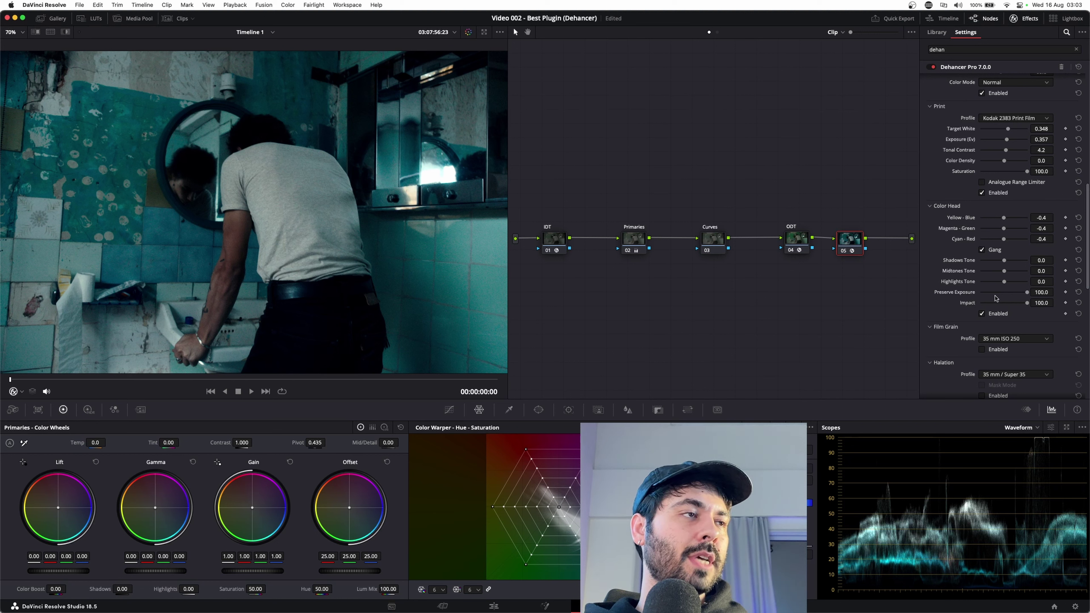
scroll(994, 308, down, 5)
click(1018, 104)
click(1002, 114)
- Turn on Film Grain and set Halation to Custom with Source Limiter about 84
click(980, 210)
scroll(974, 223, down, 2)
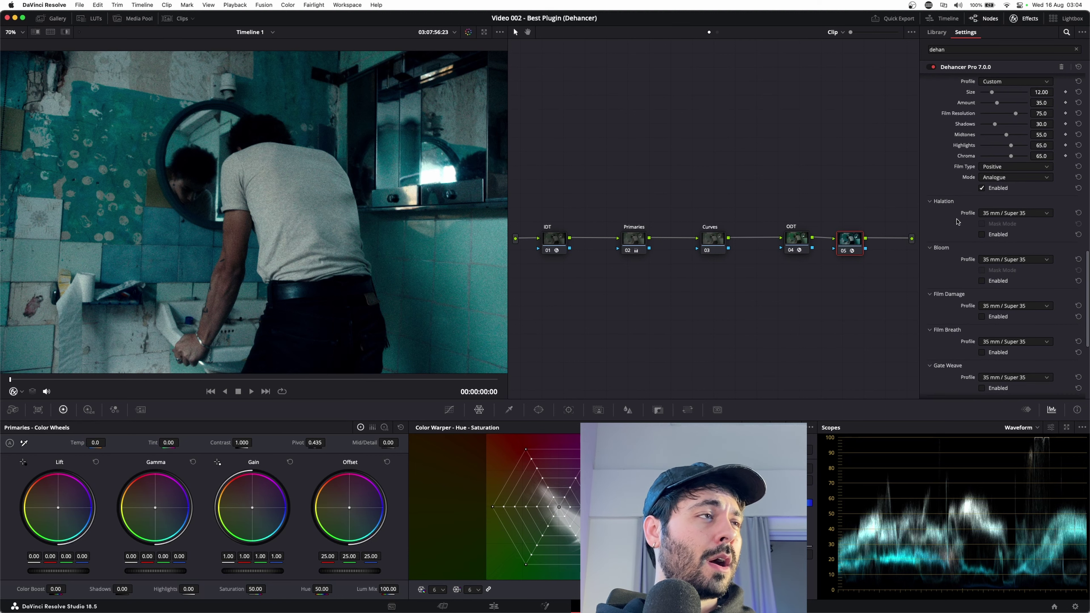
click(996, 216)
click(1000, 228)
drag(987, 223, 1020, 230)
- Turn Film Grain back off and bring up the Bloom profile list
scroll(1021, 230, up, 1)
click(981, 199)
scroll(940, 279, down, 3)
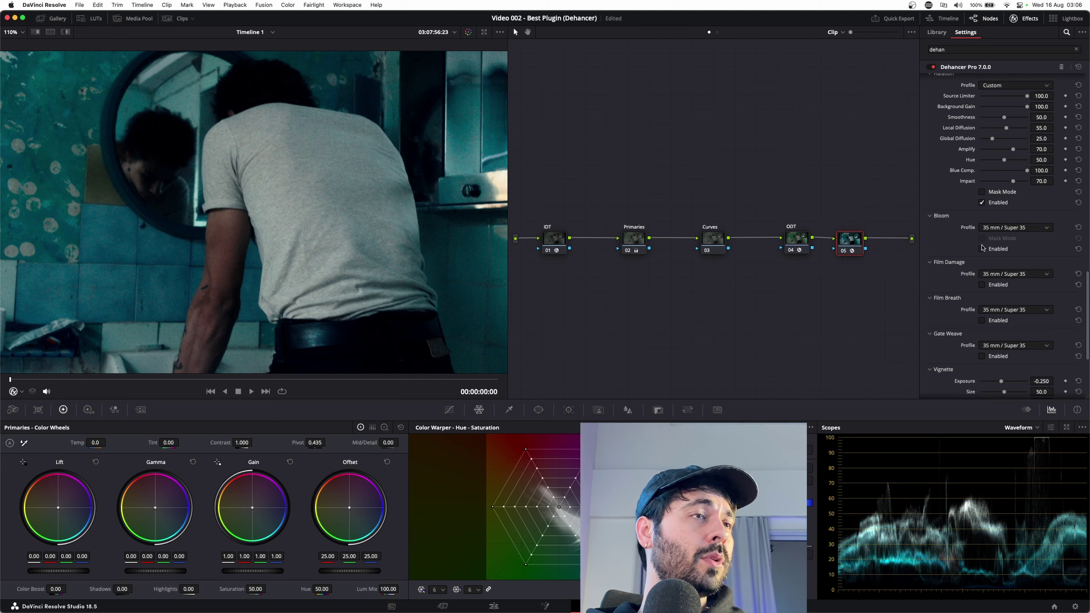
click(1004, 228)
- Enable Bloom on the Custom profile, toggling it off and on to compare
click(993, 238)
click(983, 335)
mouse_move(994, 253)
mouse_down()
mouse_move(1009, 252)
mouse_move(993, 255)
mouse_up()
click(982, 334)
click(982, 335)
click(983, 334)
click(983, 334)
- Lower the Bloom Source Limiter to about 6.1
scroll(381, 252, down, 4)
scroll(979, 205, down, 2)
drag(1004, 274, 1013, 247)
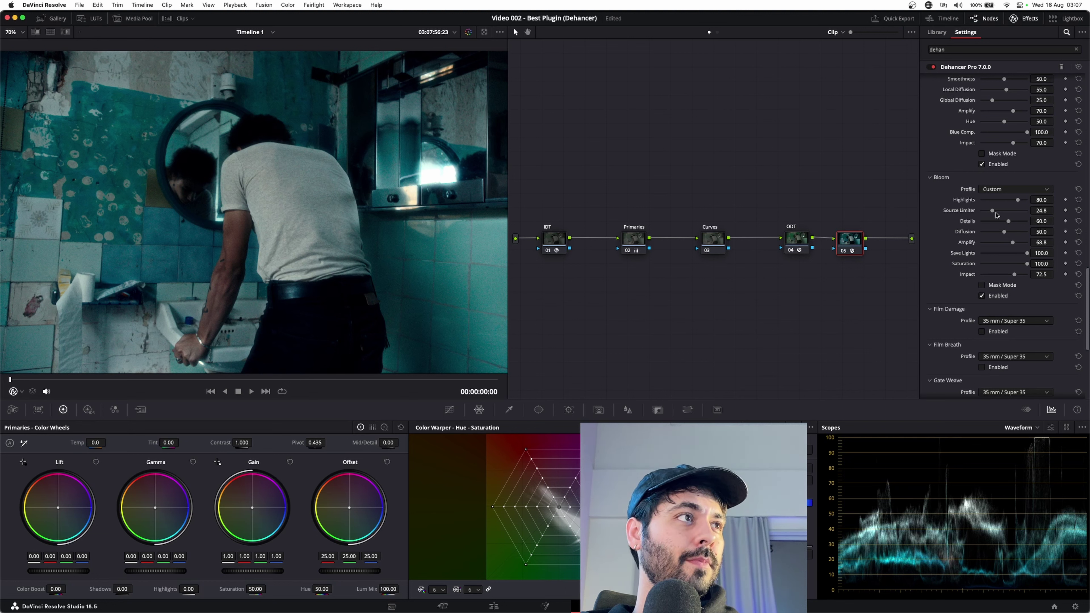
mouse_move(992, 214)
mouse_down()
mouse_move(1002, 214)
mouse_move(984, 217)
mouse_up()
scroll(987, 232, up, 5)
scroll(995, 278, down, 1)
scroll(994, 279, down, 5)
scroll(969, 329, down, 1)
scroll(950, 299, down, 3)
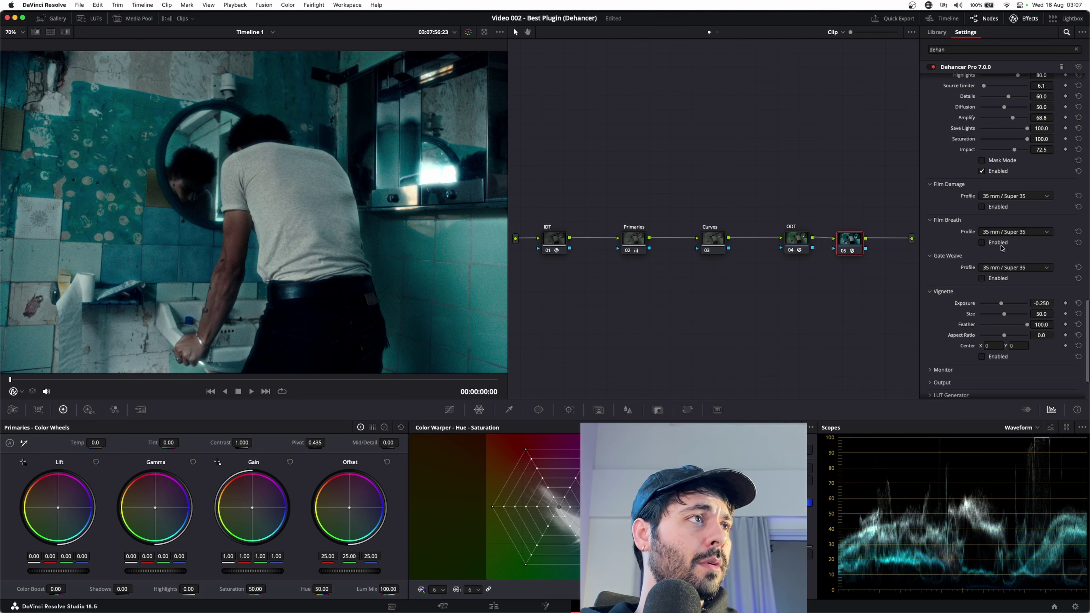
- Enable Film Damage on the Custom profile and raise its Hairs Amount
click(996, 190)
click(995, 185)
click(998, 196)
click(998, 208)
scroll(963, 288, down, 3)
drag(999, 223, 1013, 237)
click(982, 370)
- Reset Hairs Scale to 50 and raise Scratches Amount to 89
double_click(969, 233)
scroll(966, 342, down, 1)
scroll(965, 341, down, 2)
drag(982, 247, 1013, 248)
- Set the Film Breath profile to Custom
scroll(955, 280, down, 5)
click(941, 299)
scroll(931, 300, down, 1)
click(992, 301)
click(991, 310)
scroll(925, 335, down, 1)
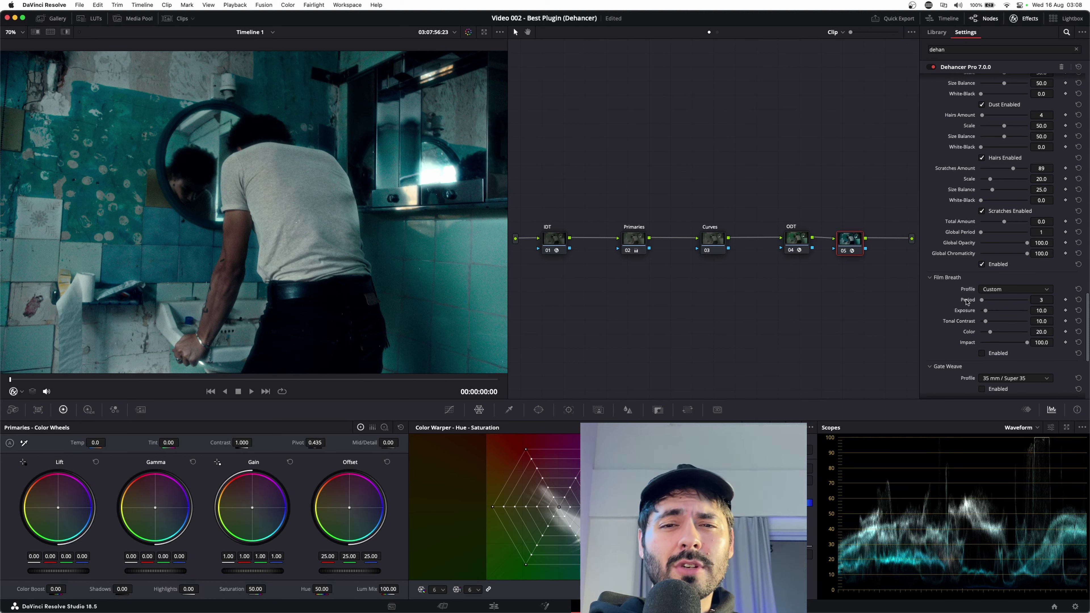
scroll(966, 301, up, 3)
scroll(961, 304, down, 1)
scroll(960, 304, up, 5)
scroll(948, 258, up, 2)
scroll(944, 318, down, 5)
scroll(954, 330, down, 2)
scroll(955, 343, up, 6)
scroll(954, 339, up, 8)
scroll(946, 307, up, 6)
scroll(952, 269, up, 1)
scroll(949, 269, up, 4)
scroll(950, 269, down, 10)
scroll(949, 269, down, 8)
scroll(950, 269, down, 6)
scroll(950, 269, down, 2)
- Preview the shot with False Color IRE, then switch it back off
click(944, 307)
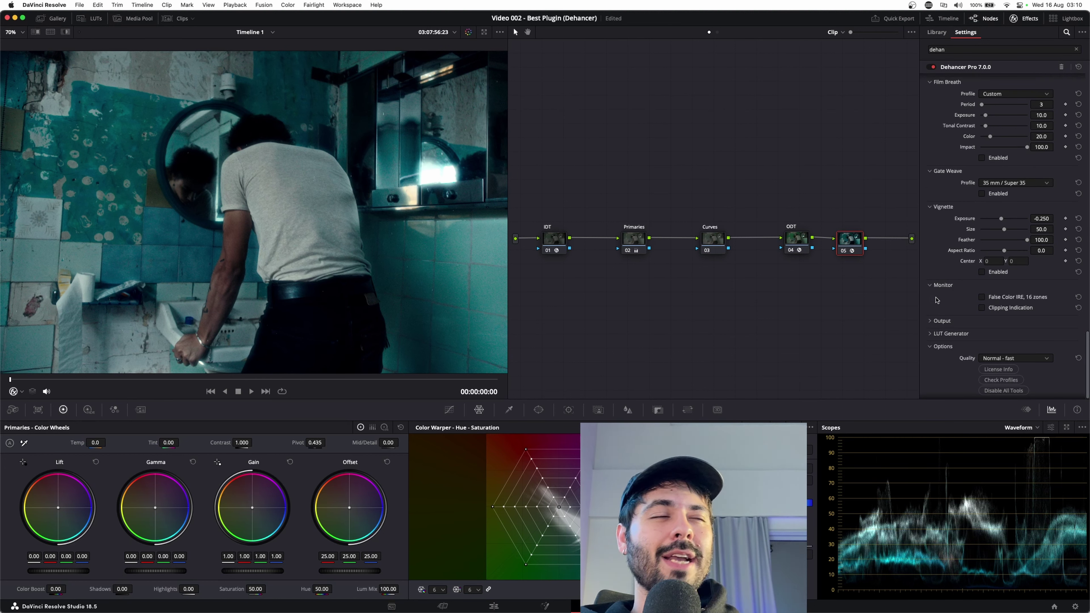
click(986, 297)
click(982, 297)
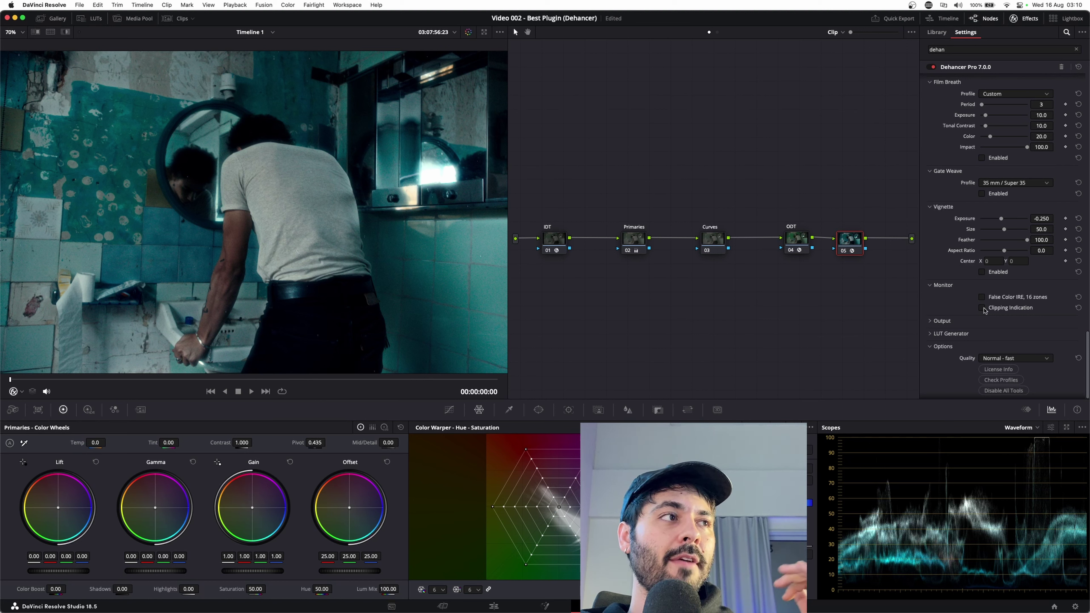
- Turn on Clipping Indication, toggling it off and on to compare
click(982, 308)
click(982, 308)
click(982, 308)
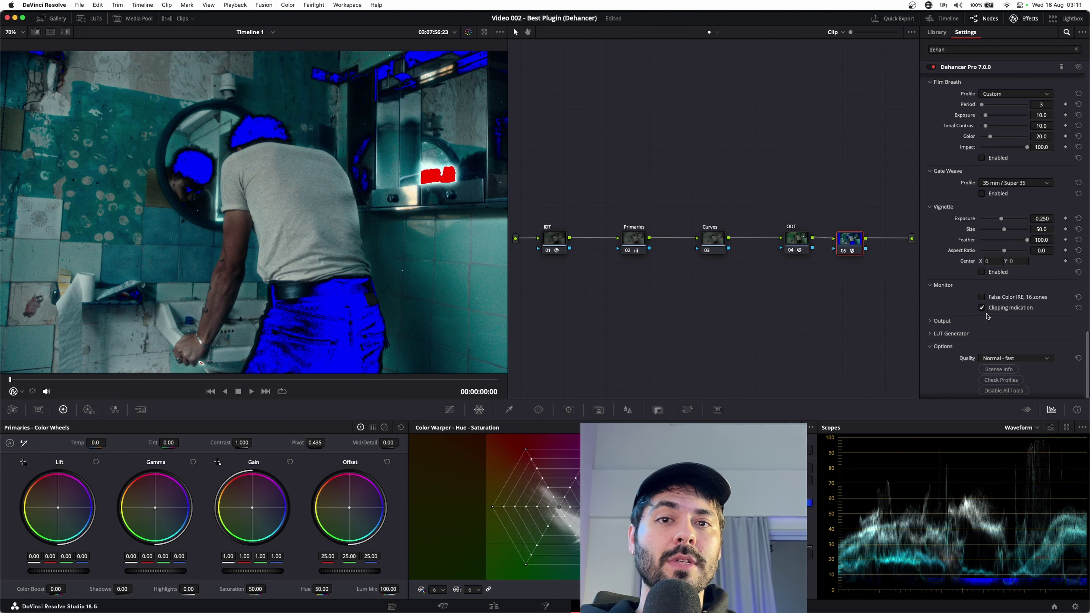
- Drop Total Impact to about 19 to compare, restore it to 100, and remove clipping indication
click(939, 321)
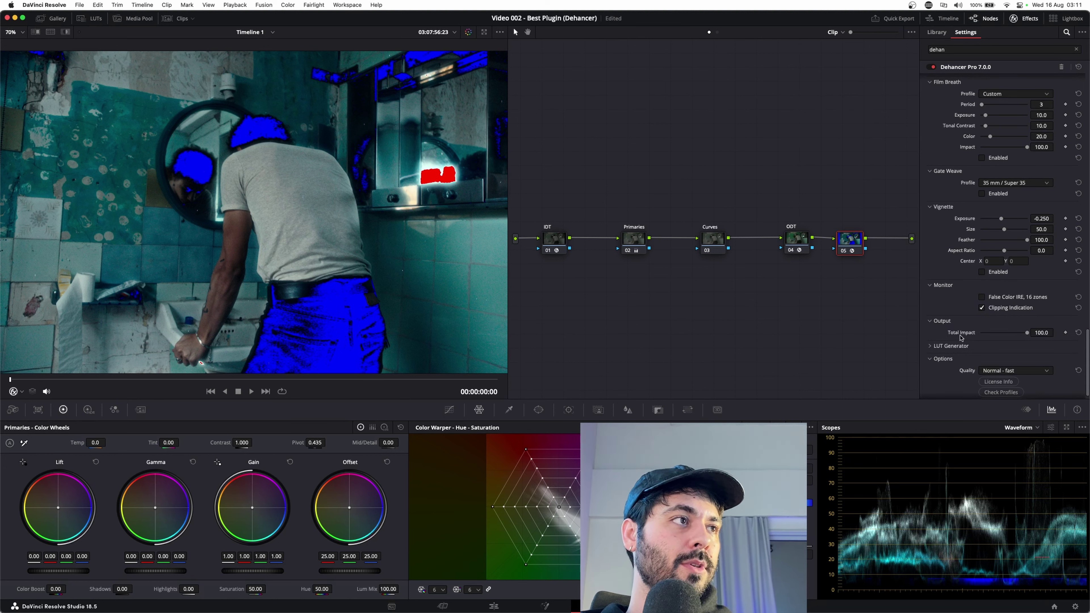
click(1010, 334)
mouse_move(1010, 338)
mouse_down()
mouse_move(991, 340)
mouse_move(1018, 336)
mouse_up()
click(947, 323)
click(931, 323)
drag(1018, 333, 1061, 341)
click(982, 308)
- Expand the LUT Generator and keep Options Quality at Normal - fast
click(951, 347)
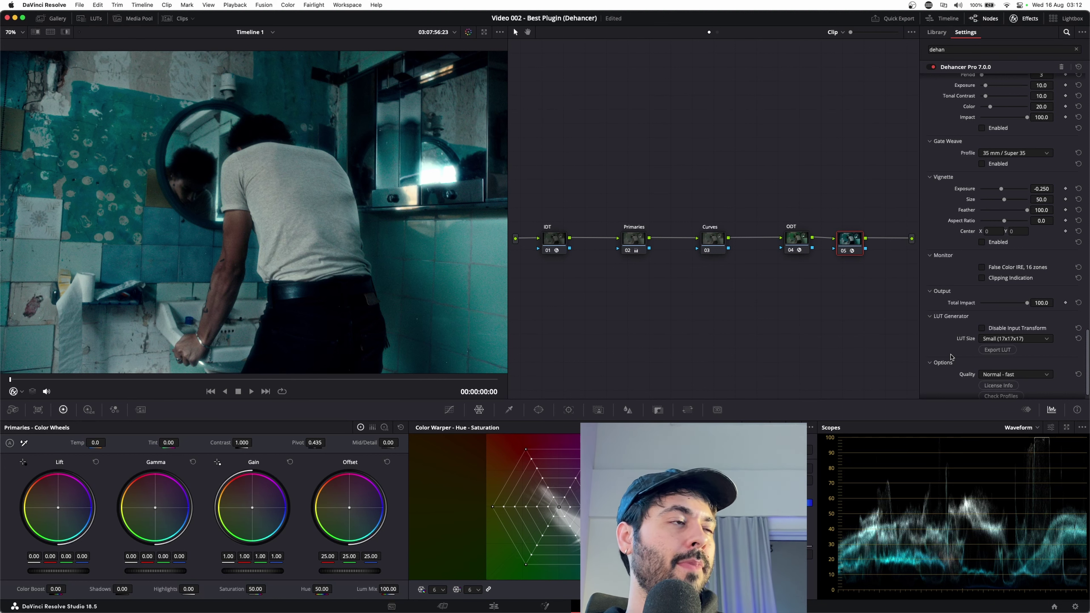
scroll(950, 356, down, 1)
click(1012, 358)
click(1020, 365)
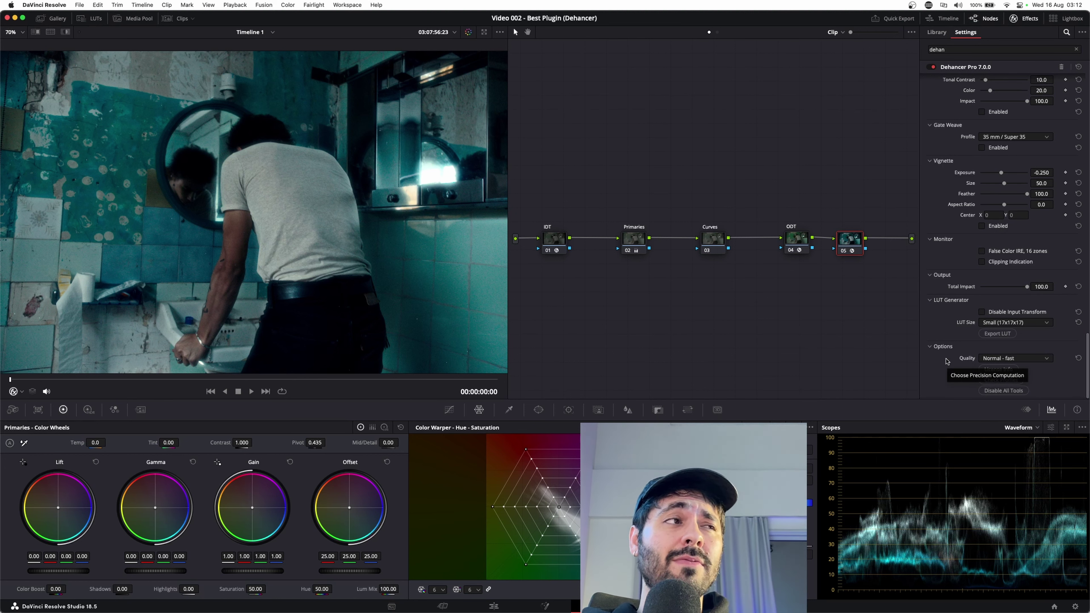